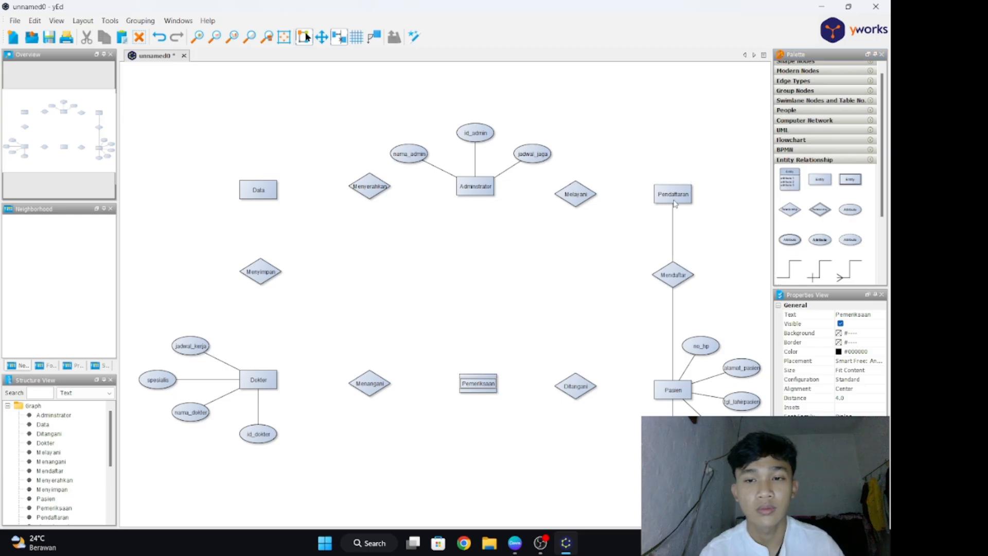
Connect the Pendaftaran entity to the Melayani relationship, and Melayani to the Administrator entity
{"action": "left_click", "coordinate": [760, 238]}
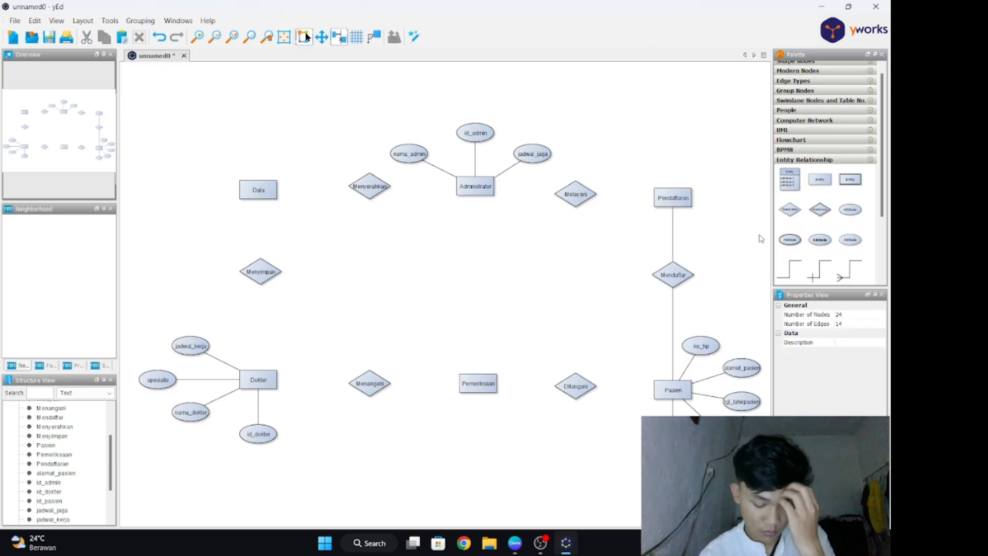
{"action": "left_click", "coordinate": [673, 196]}
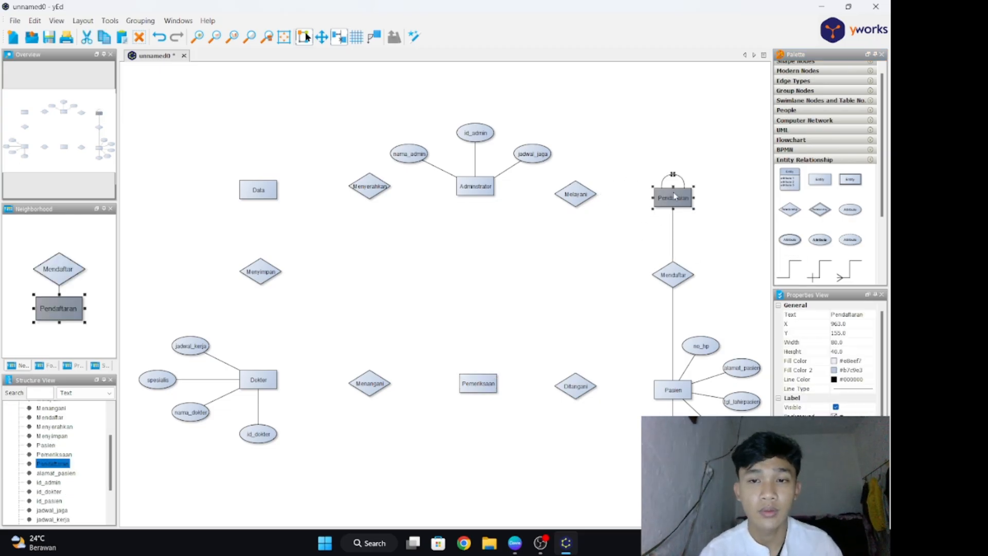
{"action": "left_click_drag", "start_coordinate": [672, 197], "coordinate": [491, 195]}
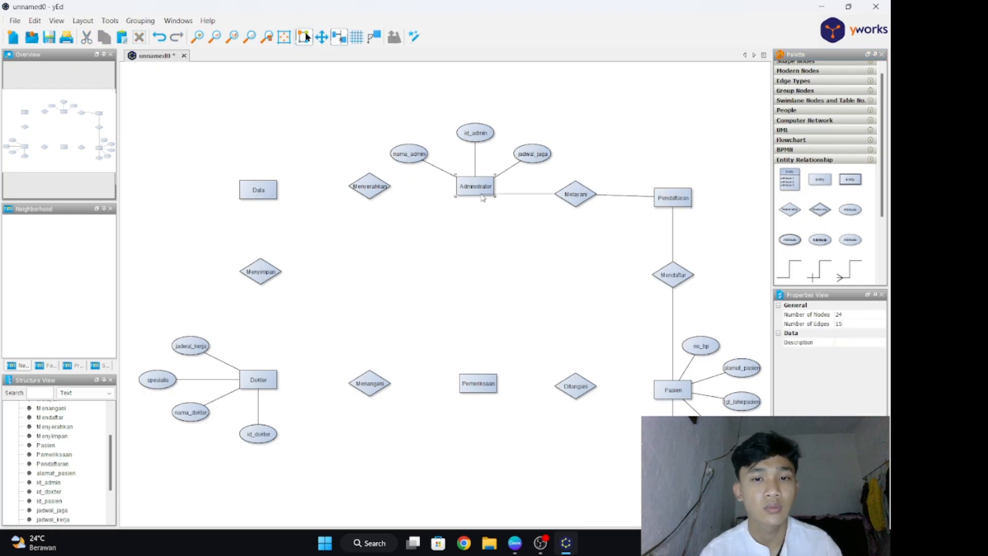
{"action": "left_click", "coordinate": [490, 193]}
Shift the Administrator entity with its three attributes slightly down so it lines up with the Melayani relationship
{"action": "mouse_move", "coordinate": [375, 133]}
{"action": "left_mouse_down"}
{"action": "mouse_move", "coordinate": [546, 198]}
{"action": "mouse_move", "coordinate": [565, 179]}
{"action": "left_mouse_up"}
{"action": "left_click", "coordinate": [389, 105]}
{"action": "left_click_drag", "start_coordinate": [388, 104], "coordinate": [562, 209]}
{"action": "left_click_drag", "start_coordinate": [479, 184], "coordinate": [479, 192]}
{"action": "left_click", "coordinate": [501, 234]}
Link the remaining entities and relationships in a chain from Administrator through Menyerahkan, Data, Menyimpan, Dokter, Menangani, Pemeriksaan and Ditangani to Pasien
{"action": "left_click_drag", "start_coordinate": [376, 192], "coordinate": [465, 194]}
{"action": "left_click_drag", "start_coordinate": [369, 192], "coordinate": [670, 383]}
{"action": "left_click", "coordinate": [258, 188]}
{"action": "left_click", "coordinate": [260, 273]}
{"action": "left_click", "coordinate": [256, 284]}
{"action": "left_click", "coordinate": [259, 380]}
{"action": "left_click", "coordinate": [370, 382]}
{"action": "left_click_drag", "start_coordinate": [576, 385], "coordinate": [575, 384]}
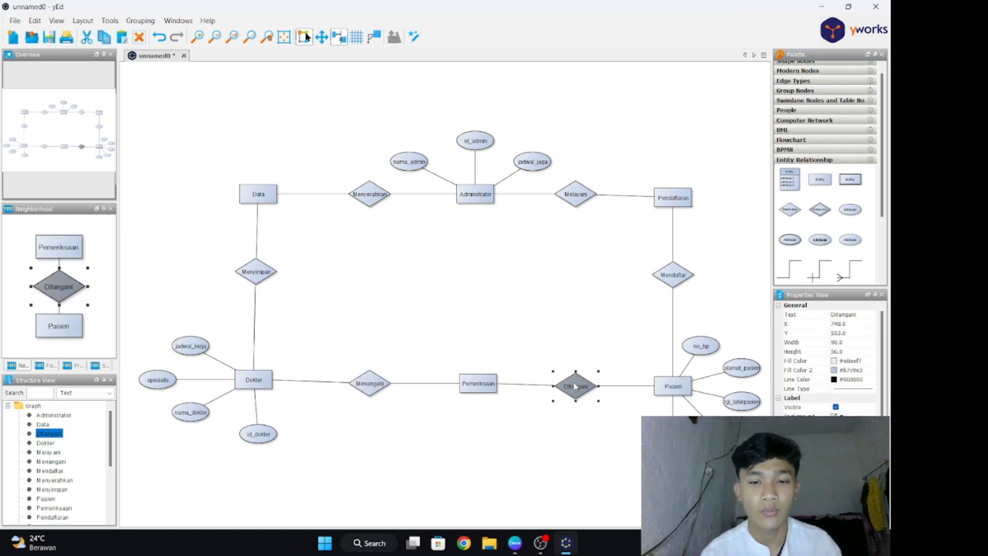
{"action": "left_click", "coordinate": [612, 425]}
Check the required attributes on the Canva slide and add an id_pendaftaran attribute above the Pendaftaran entity in yEd
{"action": "key", "text": "alt+Tab"}
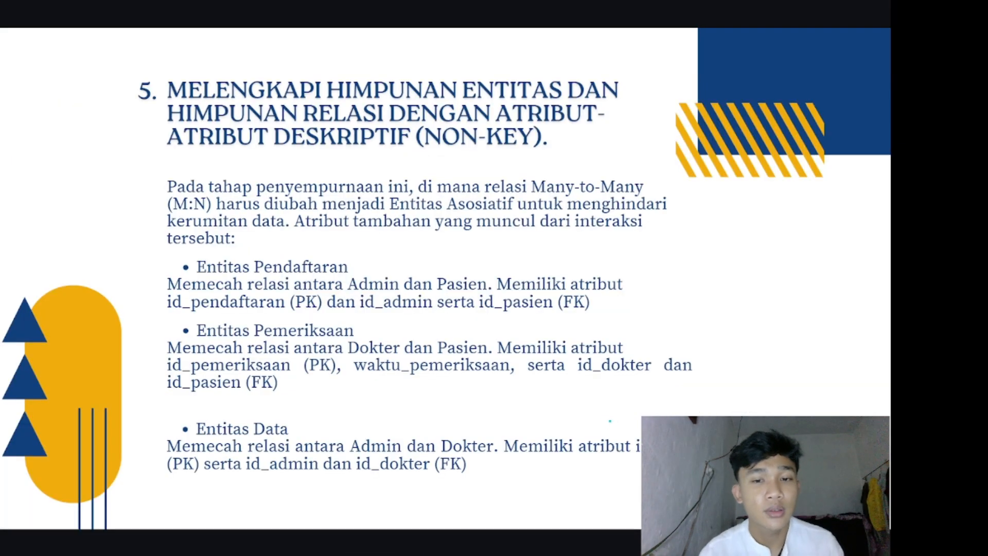
{"action": "key", "text": "alt+Tab"}
{"action": "left_click_drag", "start_coordinate": [850, 209], "coordinate": [676, 155]}
{"action": "double_click", "coordinate": [676, 156]}
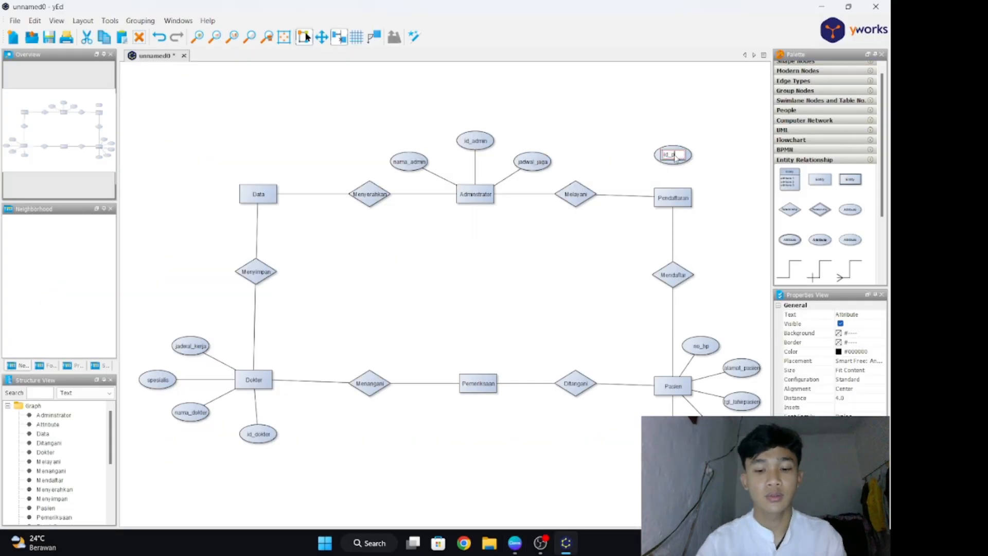
{"action": "type", "text": "id_pendaftaran"}
Add an id_pasien attribute to the upper right of Pendaftaran and move the attribute above the entity slightly up and right
{"action": "left_click_drag", "start_coordinate": [849, 210], "coordinate": [741, 183]}
{"action": "double_click", "coordinate": [741, 138]}
{"action": "type", "text": "id_pasien"}
{"action": "key", "text": "Return"}
{"action": "left_click_drag", "start_coordinate": [673, 154], "coordinate": [686, 141]}
Add another attribute to the lower left of Pendaftaran and name it id_pendaftaran
{"action": "left_click_drag", "start_coordinate": [861, 213], "coordinate": [602, 257]}
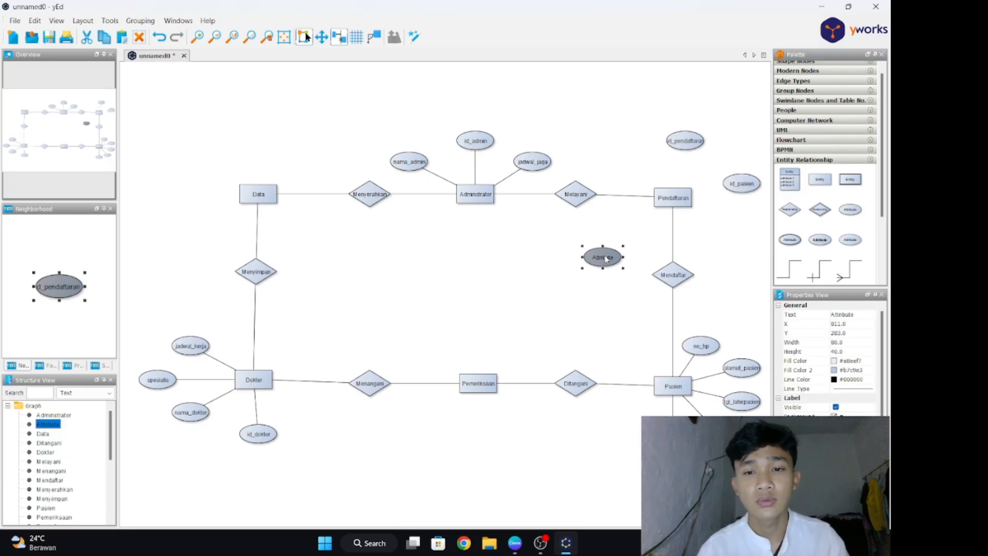
{"action": "double_click", "coordinate": [602, 256]}
{"action": "type", "text": "id_pendaftaran"}
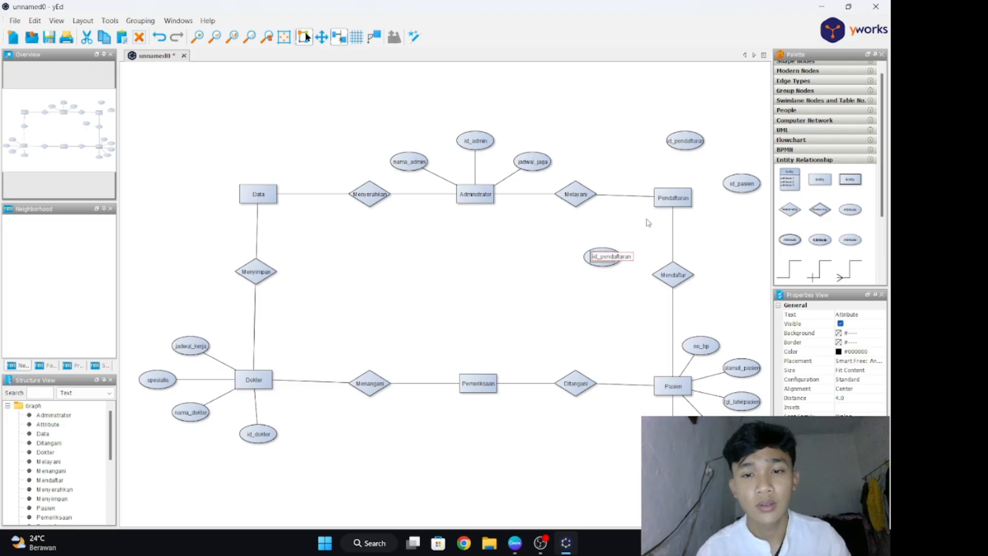
Rename the attribute above Pendaftaran to id_admin and connect the entity to its three attributes
{"action": "double_click", "coordinate": [692, 143]}
{"action": "type", "text": "id_admin"}
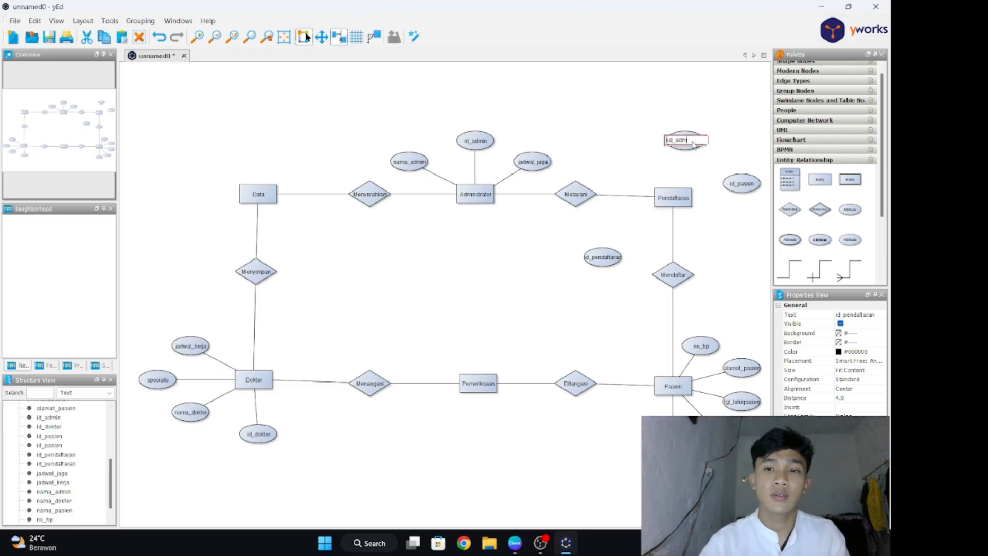
{"action": "key", "text": "Return"}
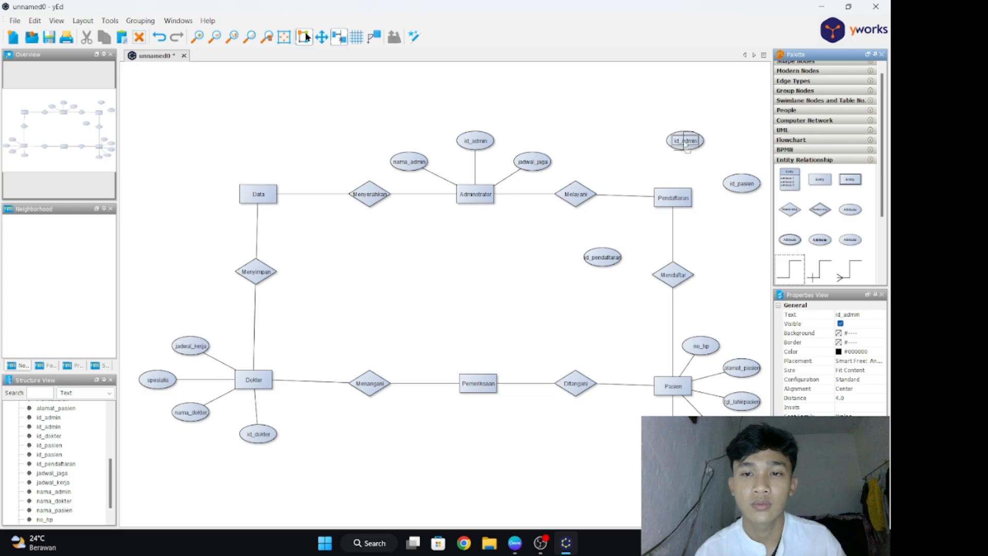
{"action": "mouse_move", "coordinate": [684, 144]}
{"action": "left_mouse_down"}
{"action": "mouse_move", "coordinate": [675, 201]}
{"action": "mouse_move", "coordinate": [745, 211]}
{"action": "mouse_move", "coordinate": [742, 184]}
{"action": "left_mouse_up"}
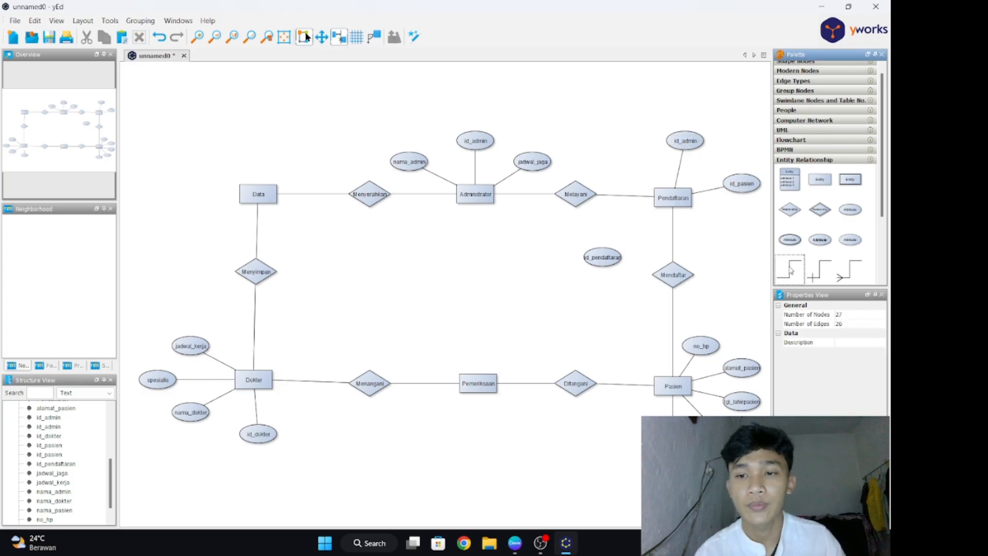
{"action": "left_click_drag", "start_coordinate": [603, 257], "coordinate": [664, 204]}
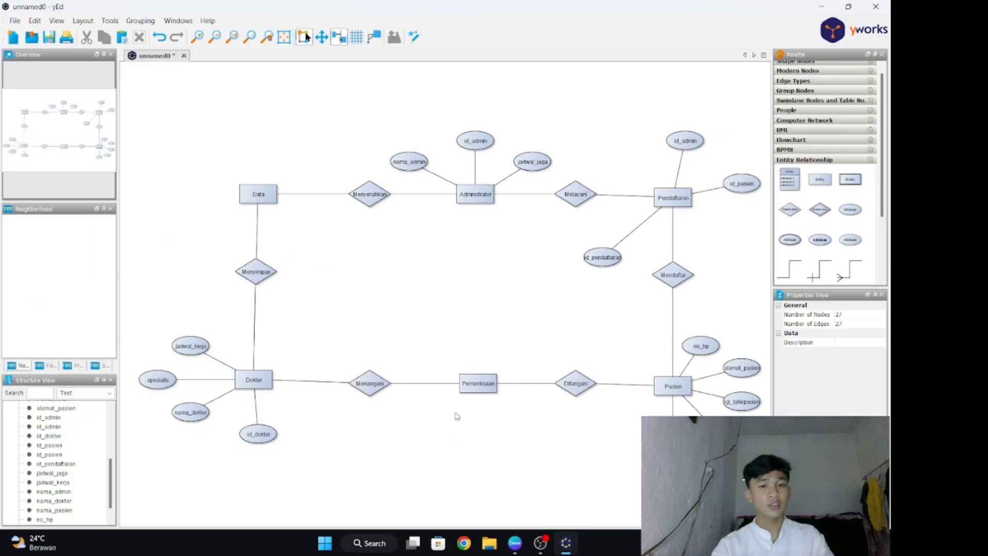
{"action": "key", "text": "alt+Tab"}
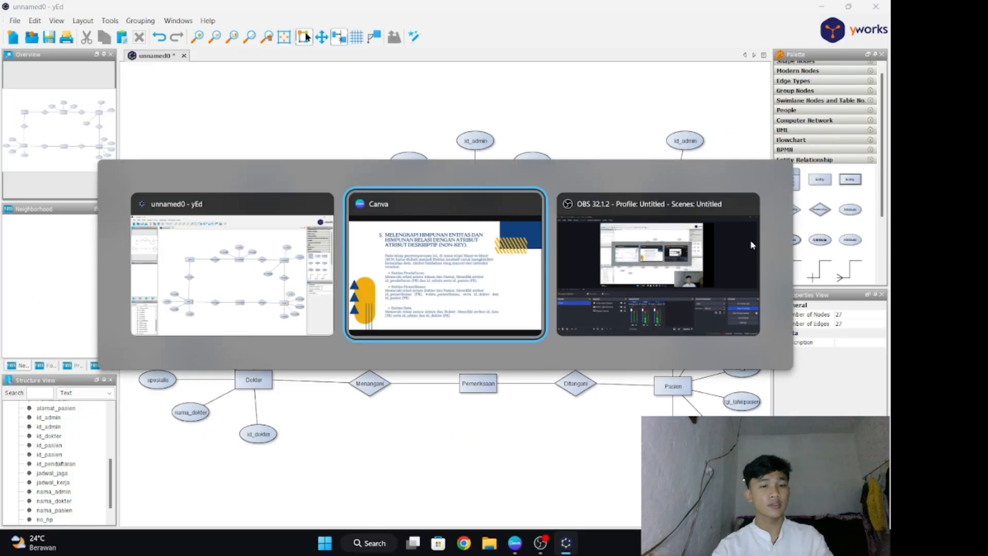
{"action": "left_click_drag", "start_coordinate": [273, 389], "coordinate": [263, 386]}
{"action": "key", "text": "ctrl+z"}
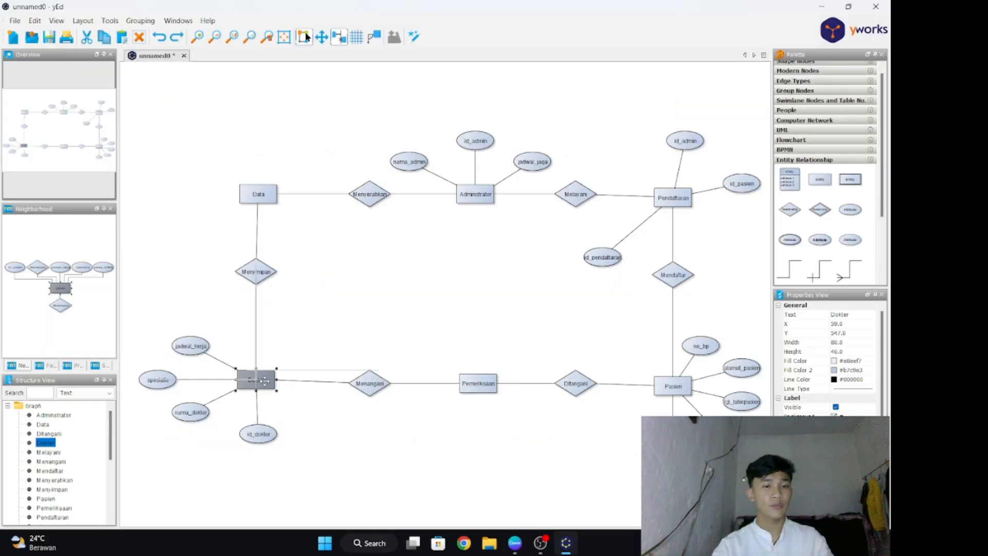
{"action": "left_click_drag", "start_coordinate": [478, 381], "coordinate": [480, 341]}
{"action": "key", "text": "ctrl+z"}
Add an attribute named id_pemeriksaan directly above the Pemeriksaan entity
{"action": "left_click_drag", "start_coordinate": [849, 209], "coordinate": [479, 326]}
{"action": "key", "text": "F2"}
{"action": "type", "text": "id_pemeriksaan"}
{"action": "key", "text": "Return"}
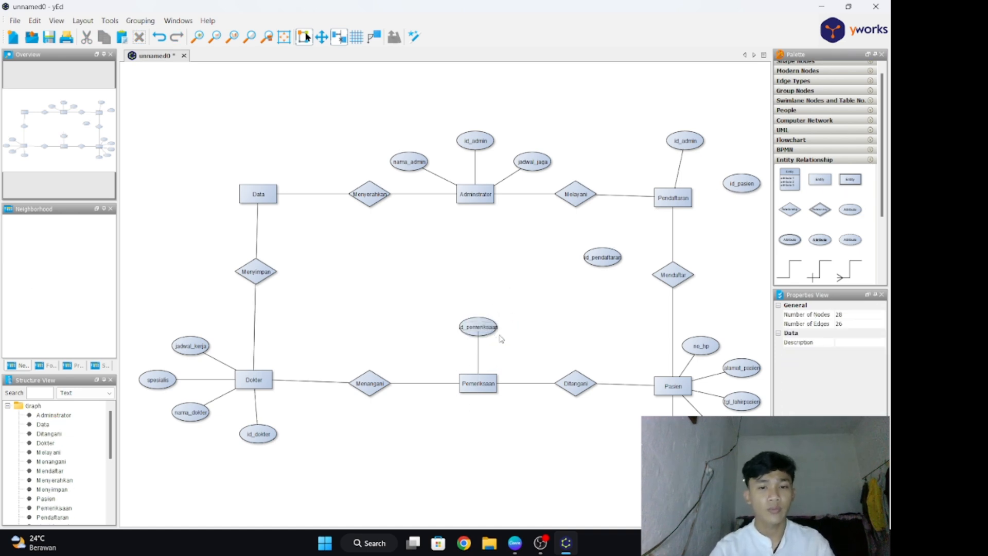
Place two new attributes side by side below the Pemeriksaan entity, one to each side of it
{"action": "left_click_drag", "start_coordinate": [858, 209], "coordinate": [448, 450]}
{"action": "left_click", "coordinate": [636, 345]}
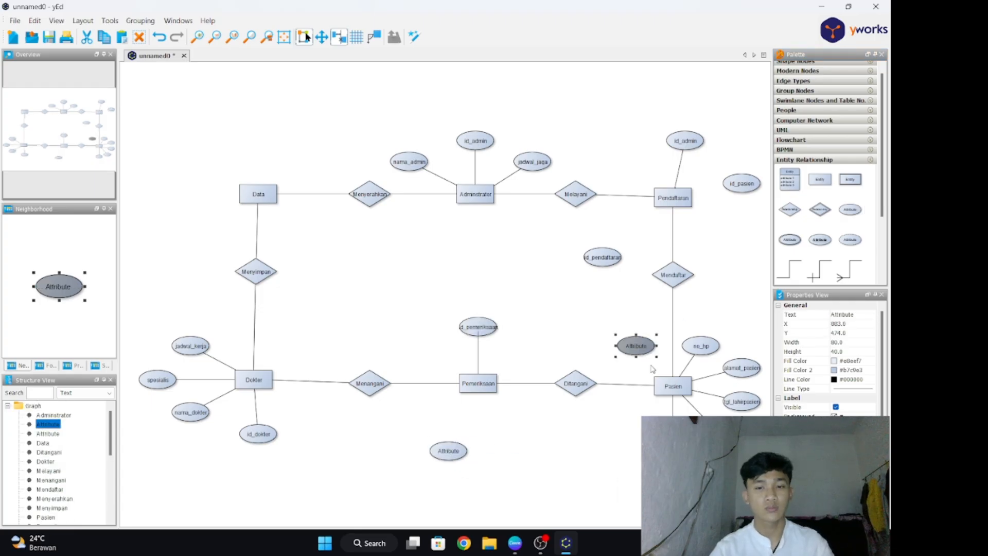
{"action": "left_click_drag", "start_coordinate": [638, 355], "coordinate": [521, 464]}
{"action": "left_click_drag", "start_coordinate": [448, 451], "coordinate": [428, 454]}
{"action": "left_click", "coordinate": [478, 348]}
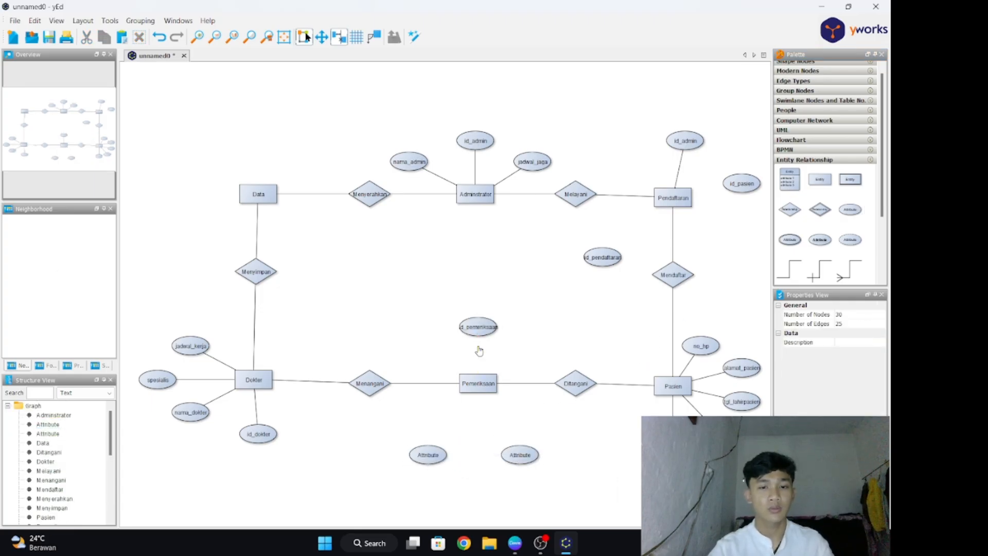
Connect Pemeriksaan to id_pemeriksaan and the two attributes below it, and add a third connected attribute centred beneath them
{"action": "left_click_drag", "start_coordinate": [481, 383], "coordinate": [478, 330]}
{"action": "left_click_drag", "start_coordinate": [428, 452], "coordinate": [471, 390]}
{"action": "left_click_drag", "start_coordinate": [520, 452], "coordinate": [485, 394]}
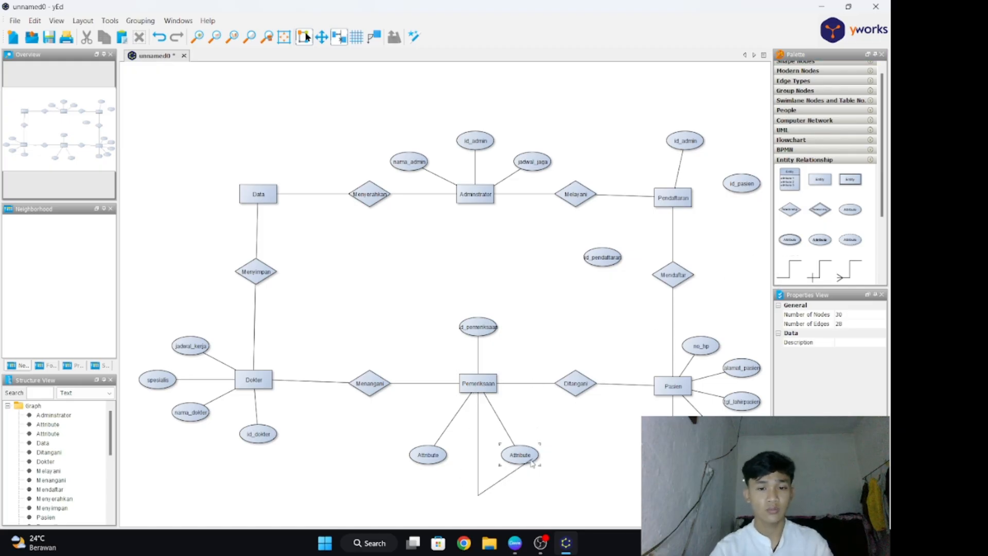
{"action": "left_click_drag", "start_coordinate": [849, 209], "coordinate": [478, 494]}
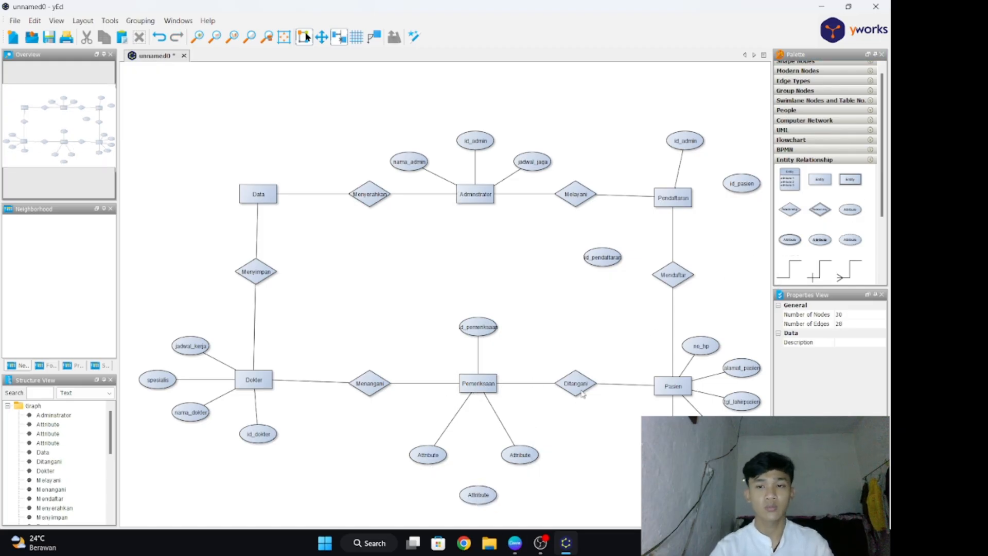
{"action": "left_click_drag", "start_coordinate": [478, 383], "coordinate": [475, 491]}
Name the lower-left attribute of Pemeriksaan id_dokter and the lower-right one id_pasien
{"action": "double_click", "coordinate": [428, 454]}
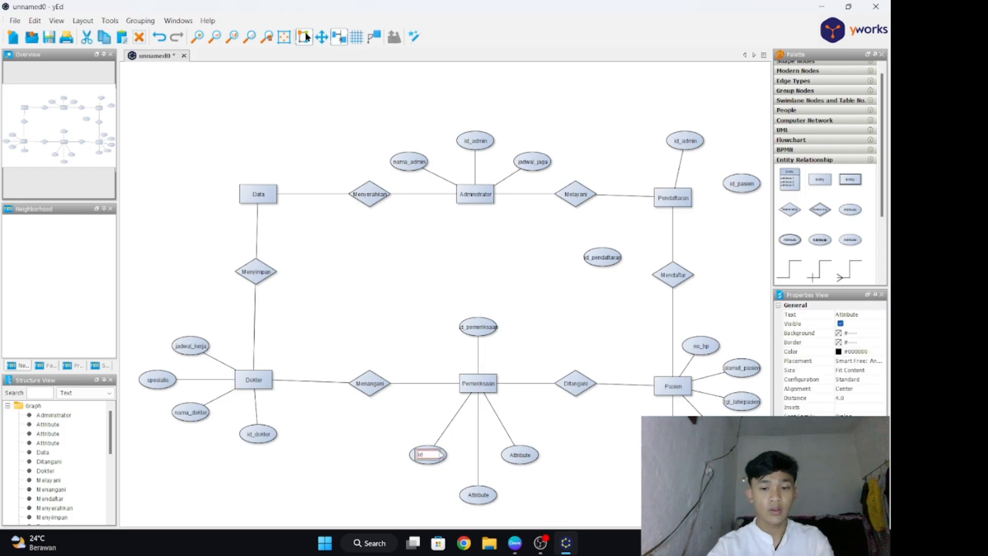
{"action": "type", "text": "id_dokter"}
{"action": "double_click", "coordinate": [519, 455]}
{"action": "type", "text": "id_pasien"}
Name the lowest attribute of Pemeriksaan waktu_pemeriksaan and enlarge its ellipse to fit the text
{"action": "left_click", "coordinate": [478, 494]}
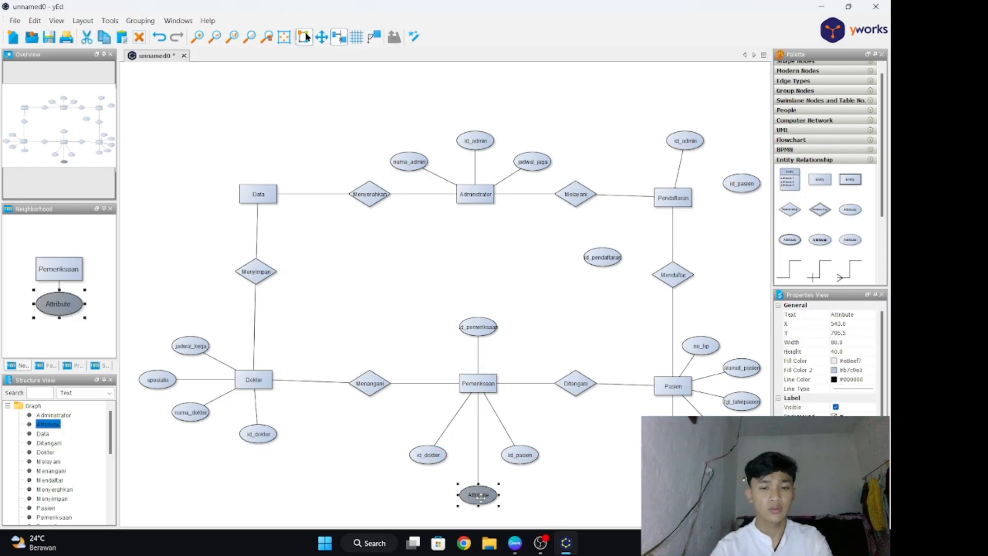
{"action": "double_click", "coordinate": [478, 495]}
{"action": "type", "text": "waktu_pemeriksaan"}
{"action": "key", "text": "Return"}
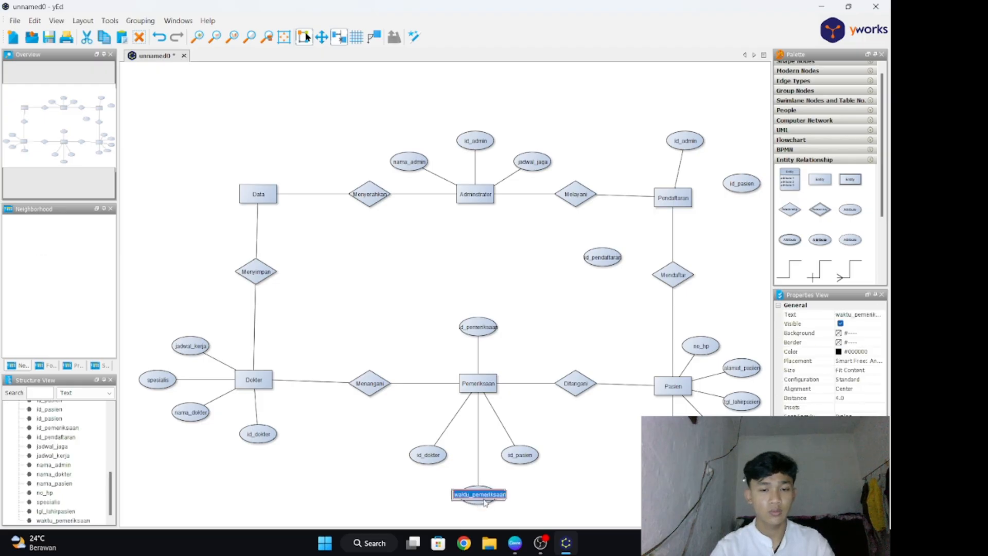
{"action": "left_click_drag", "start_coordinate": [459, 505], "coordinate": [452, 509]}
{"action": "left_click", "coordinate": [489, 337]}
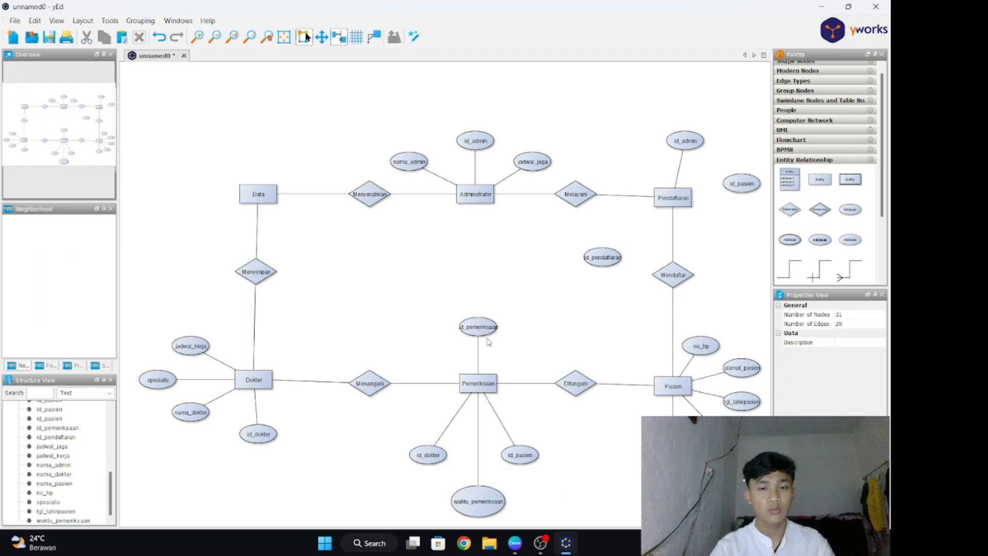
Review the associative entity attributes on the Canva slide and return to the yEd diagram
{"action": "key", "text": "alt+Tab"}
{"action": "left_click", "coordinate": [489, 334]}
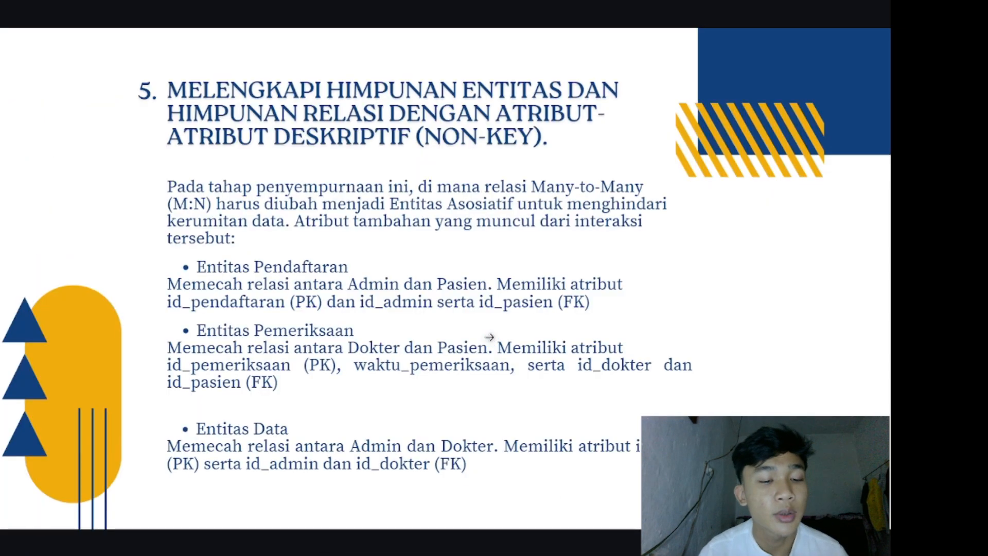
{"action": "key", "text": "alt+Tab"}
{"action": "left_click", "coordinate": [489, 337]}
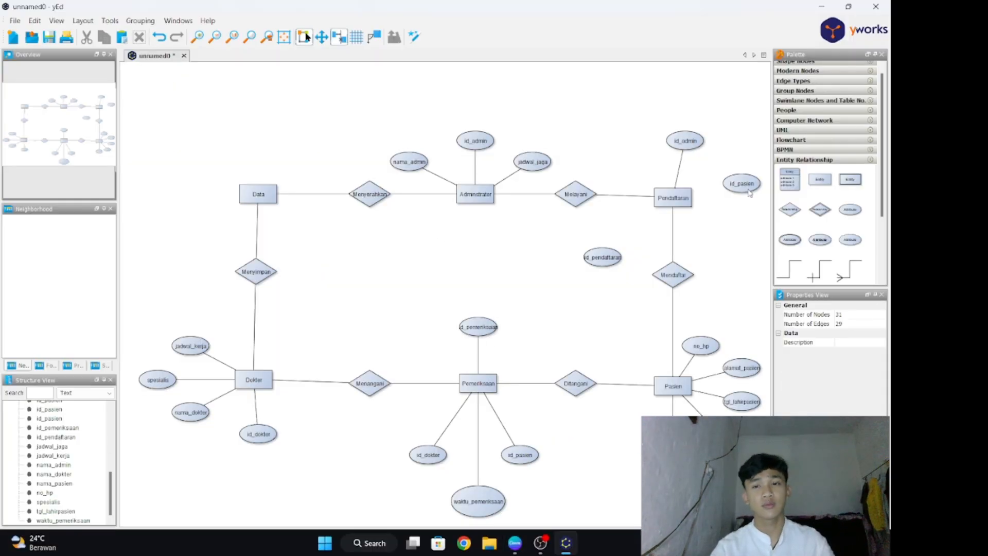
Connect id_pasien and id_pendaftaran to Pendaftaran, and place two new attributes above and to the upper left of Data
{"action": "left_click", "coordinate": [750, 193]}
{"action": "left_click_drag", "start_coordinate": [746, 187], "coordinate": [675, 198]}
{"action": "left_click_drag", "start_coordinate": [858, 208], "coordinate": [266, 135]}
{"action": "left_click_drag", "start_coordinate": [602, 258], "coordinate": [670, 205]}
{"action": "left_click_drag", "start_coordinate": [850, 209], "coordinate": [187, 161]}
Name the attribute above Data id_admin and the one to its upper left id_dokter
{"action": "double_click", "coordinate": [272, 135]}
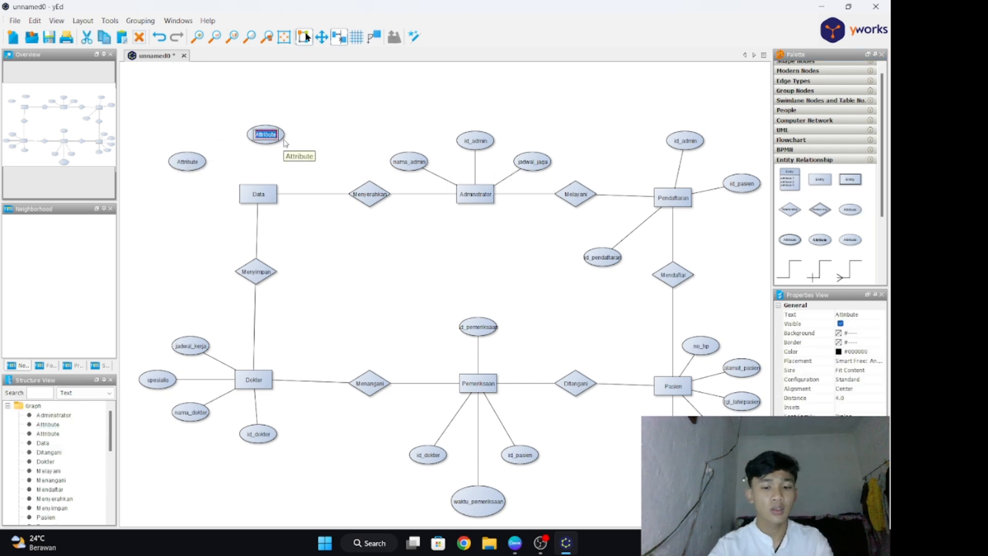
{"action": "type", "text": "id_admin"}
{"action": "double_click", "coordinate": [191, 161]}
{"action": "type", "text": "id_dokter"}
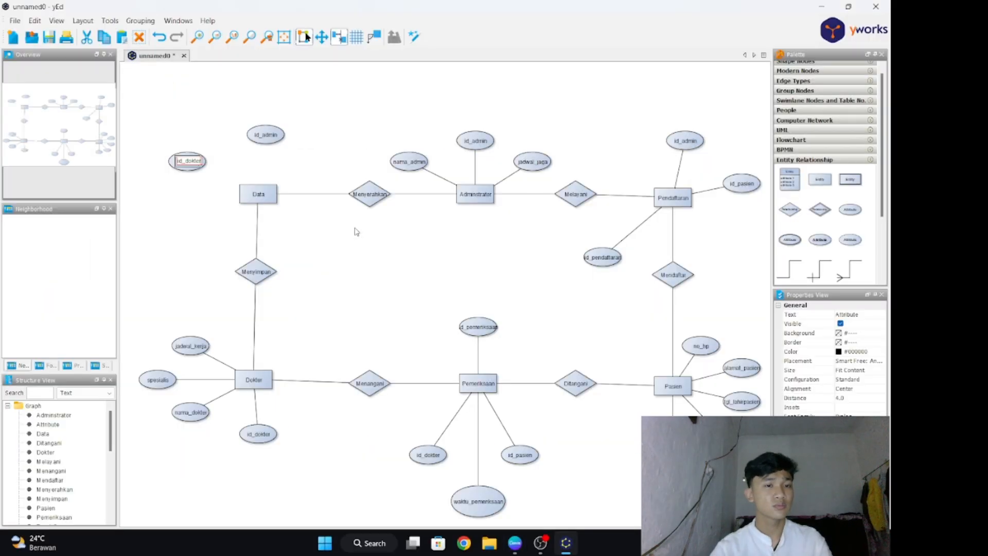
{"action": "key", "text": "Return"}
Duplicate Data's id_admin attribute, place the copy to the lower right of Data and rename it id_data
{"action": "left_click", "coordinate": [269, 142]}
{"action": "key", "text": "ctrl+c"}
{"action": "key", "text": "ctrl+v"}
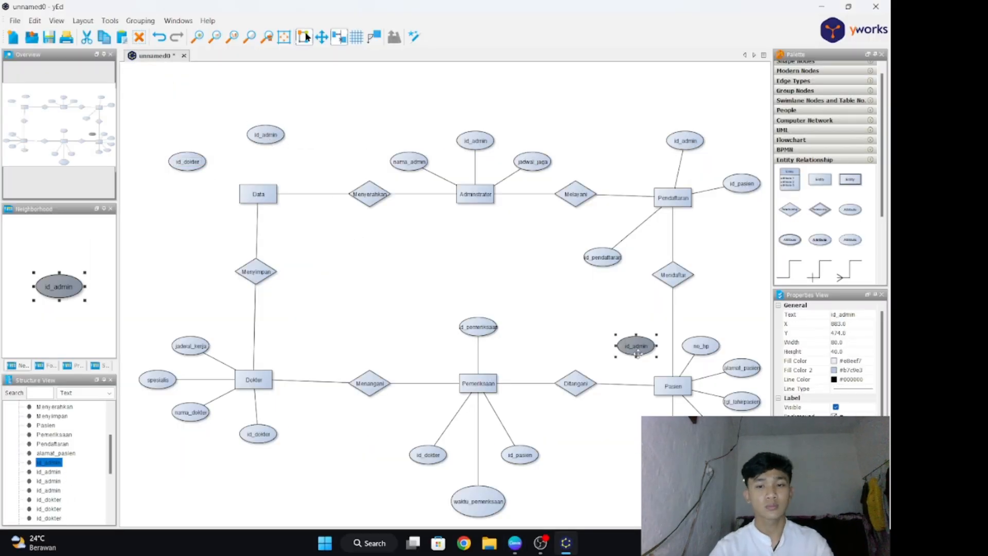
{"action": "left_click_drag", "start_coordinate": [636, 346], "coordinate": [351, 255]}
{"action": "type", "text": "id_data"}
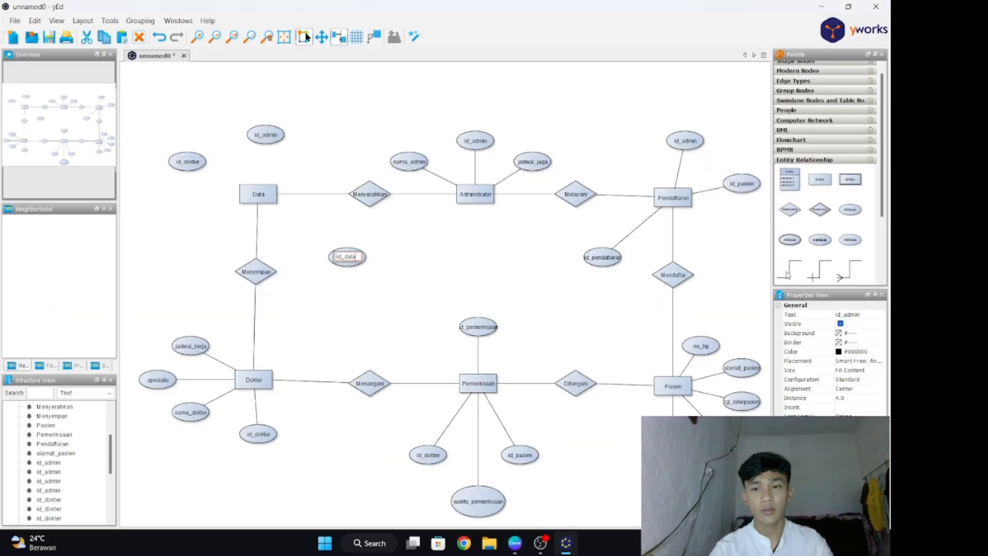
{"action": "left_click", "coordinate": [520, 260]}
Connect Data to its attributes and align id_admin, Menyimpan and Dokter vertically with the Data entity
{"action": "left_click_drag", "start_coordinate": [258, 194], "coordinate": [265, 135]}
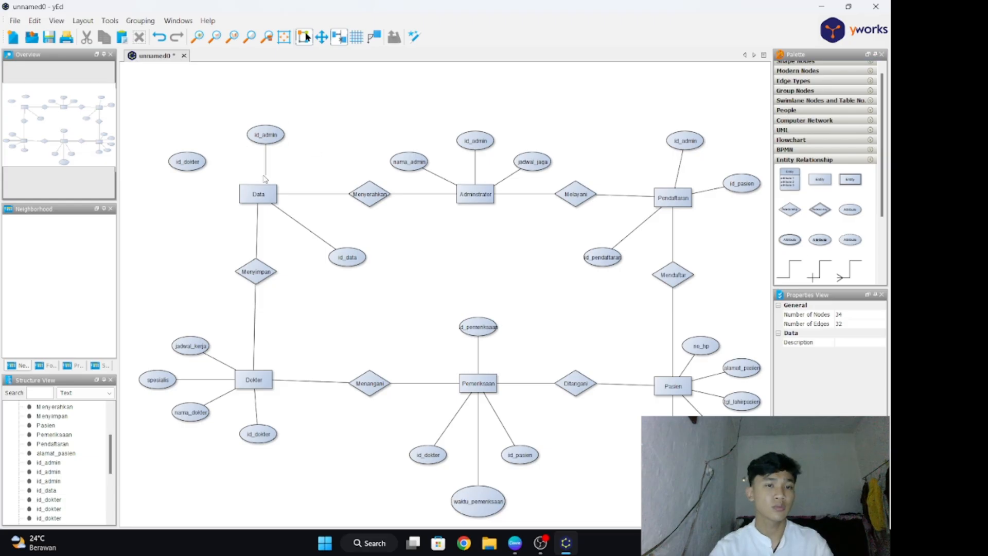
{"action": "left_click_drag", "start_coordinate": [254, 192], "coordinate": [188, 162]}
{"action": "left_click", "coordinate": [253, 135]}
{"action": "left_click_drag", "start_coordinate": [253, 135], "coordinate": [253, 138]}
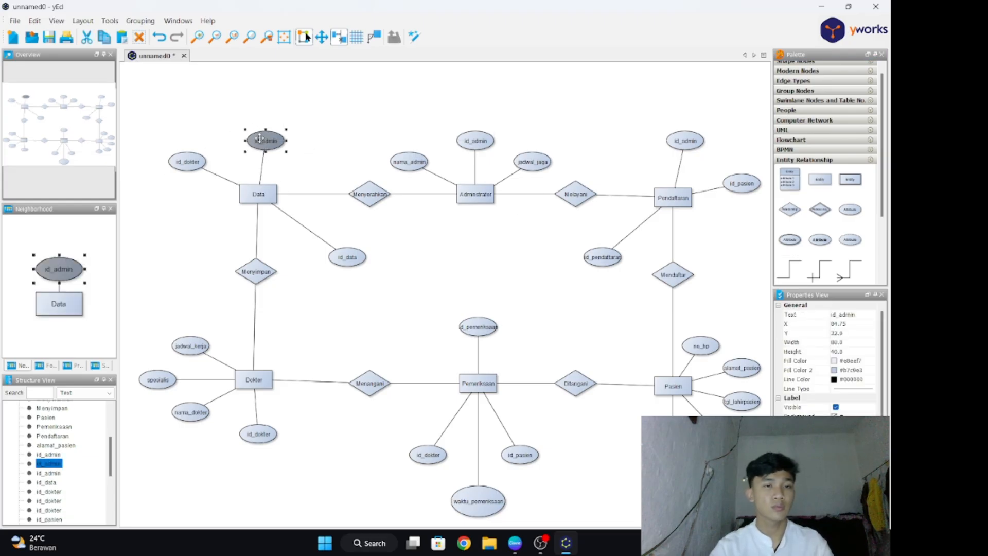
{"action": "left_click", "coordinate": [263, 278]}
{"action": "left_click_drag", "start_coordinate": [254, 379], "coordinate": [258, 379]}
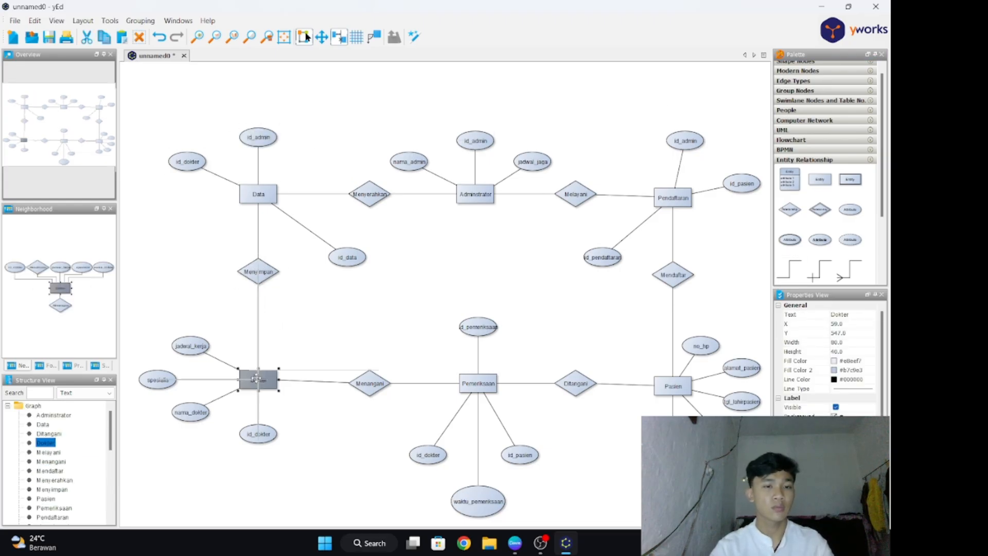
{"action": "left_click", "coordinate": [575, 232]}
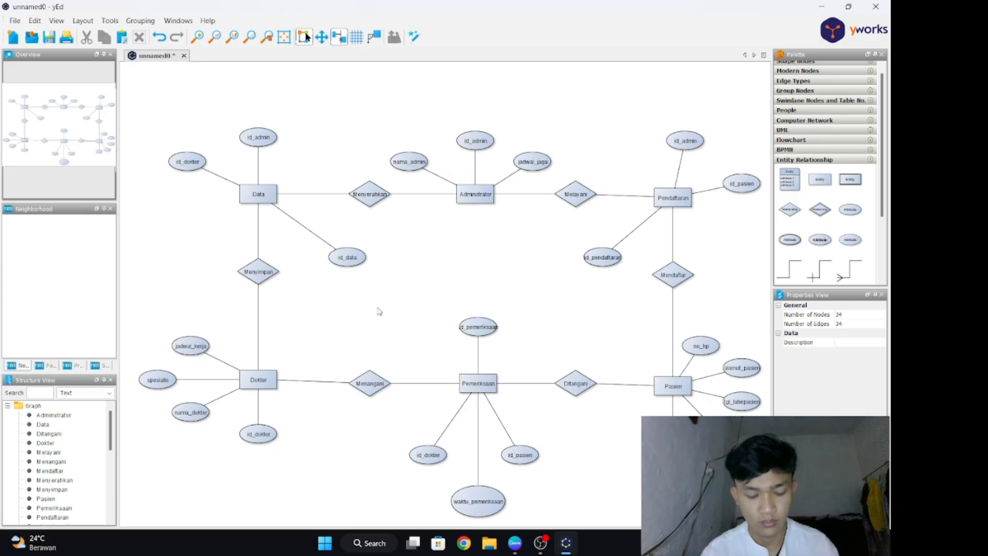
Align the id_admin, id_pasien and id_dokter attributes straight with Pendaftaran and Data, and move id_pendaftaran and id_data farther from their entities
{"action": "left_click_drag", "start_coordinate": [684, 141], "coordinate": [673, 125]}
{"action": "left_click_drag", "start_coordinate": [741, 183], "coordinate": [745, 197]}
{"action": "left_click_drag", "start_coordinate": [192, 162], "coordinate": [187, 194]}
{"action": "left_click_drag", "start_coordinate": [258, 136], "coordinate": [259, 124]}
{"action": "left_click_drag", "start_coordinate": [602, 257], "coordinate": [578, 266]}
{"action": "mouse_move", "coordinate": [347, 257]}
{"action": "left_mouse_down"}
{"action": "mouse_move", "coordinate": [381, 261]}
{"action": "mouse_move", "coordinate": [362, 266]}
{"action": "left_mouse_up"}
{"action": "left_click", "coordinate": [479, 340]}
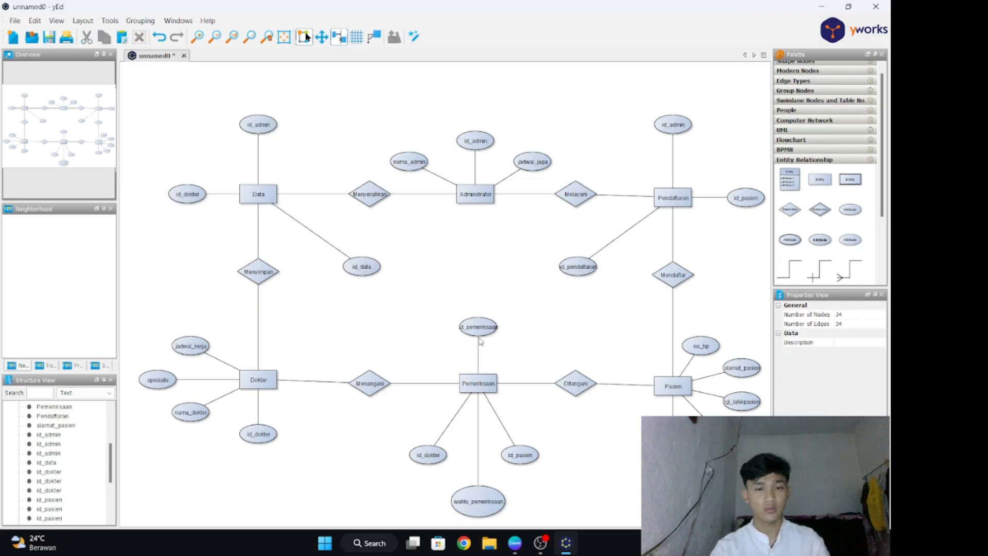
{"action": "left_click", "coordinate": [479, 331]}
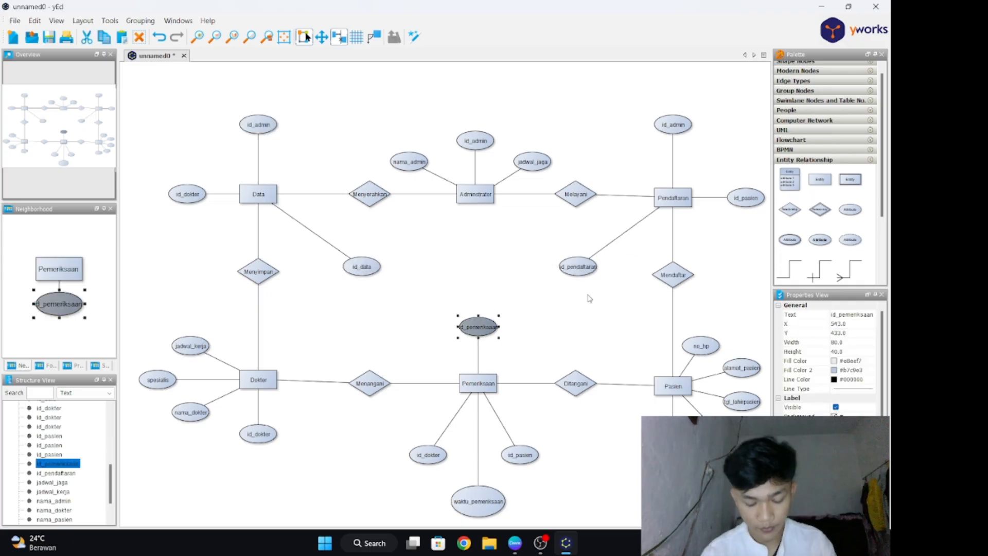
{"action": "left_click", "coordinate": [489, 223]}
Compare the finished attributes with the Canva slide on descriptive attributes and return to the yEd diagram
{"action": "key", "text": "alt+Tab"}
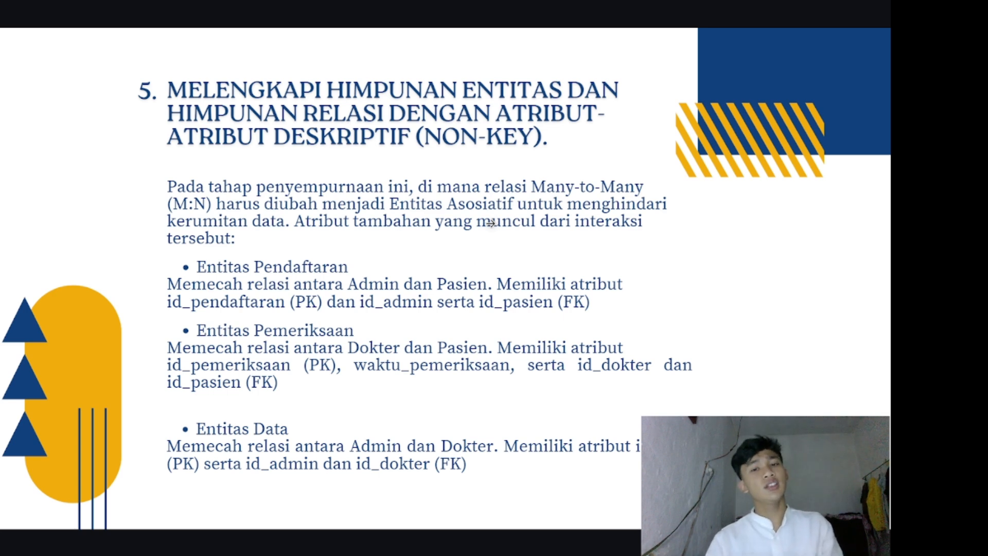
{"action": "key", "text": "alt+Tab"}
{"action": "key", "text": "Tab"}
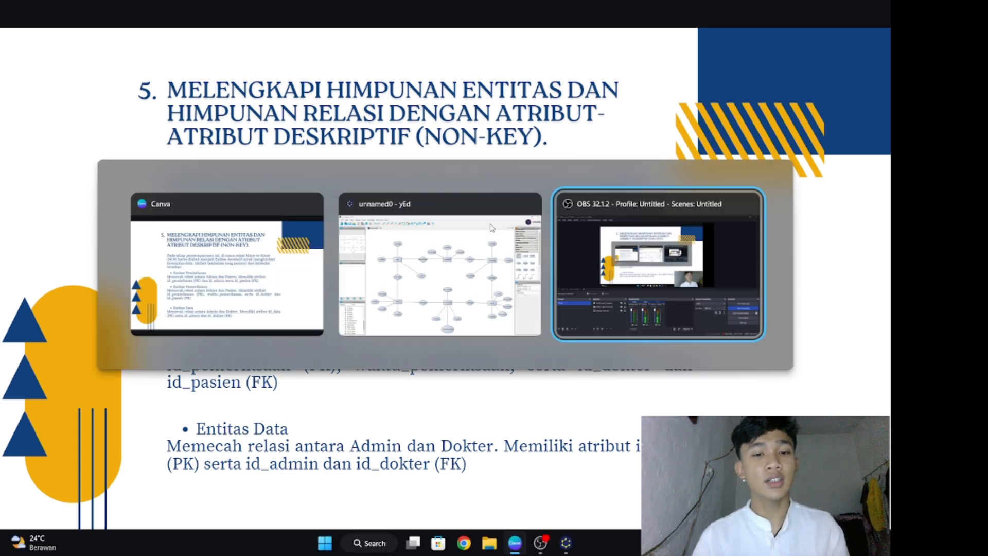
{"action": "left_click", "coordinate": [489, 223]}
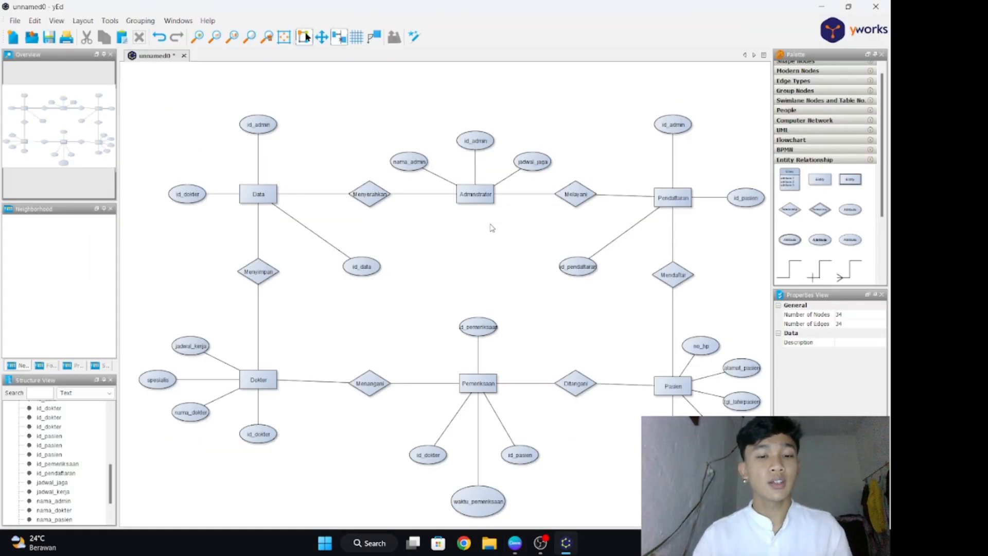